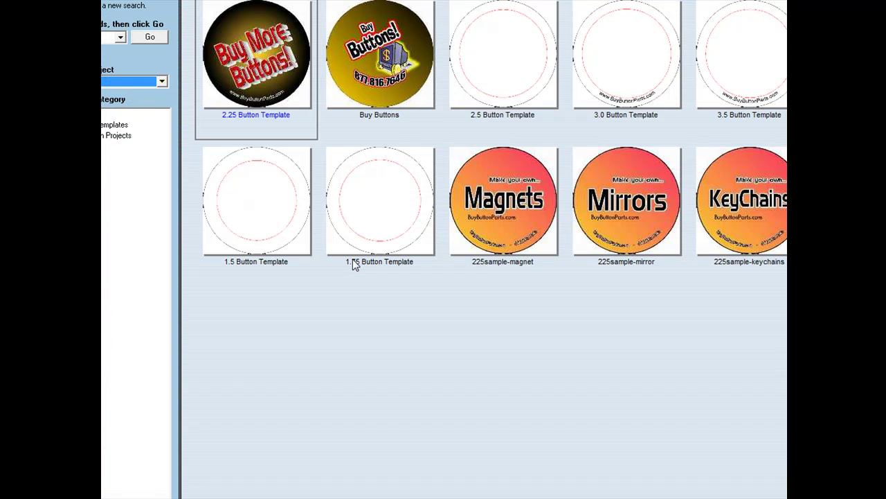
- Start a project from the 3.5 Button Template and switch to the Pictures from Camera folder
double_click(748, 67)
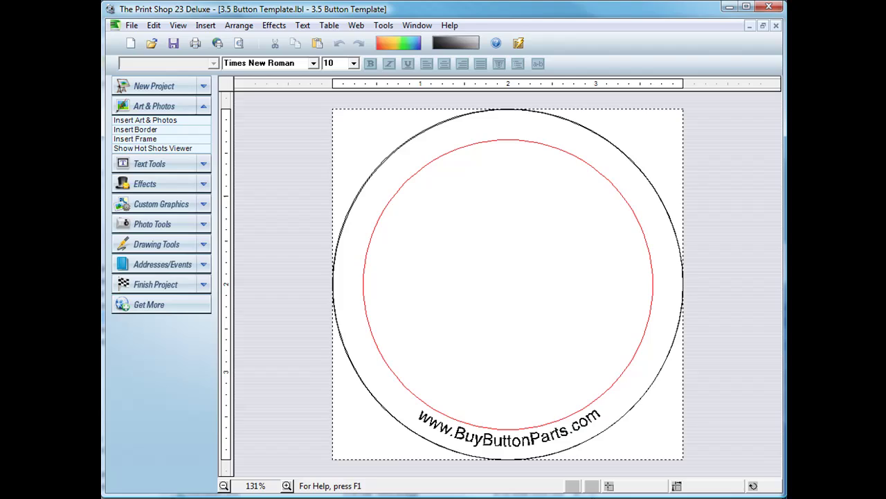
key(alt+Tab)
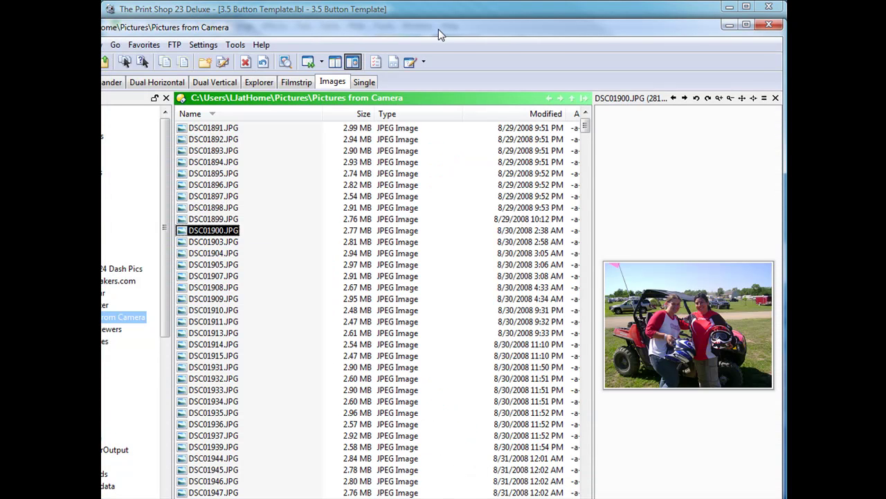
- Move the camera pictures window down so the button template shows above it
drag(438, 29, 432, 191)
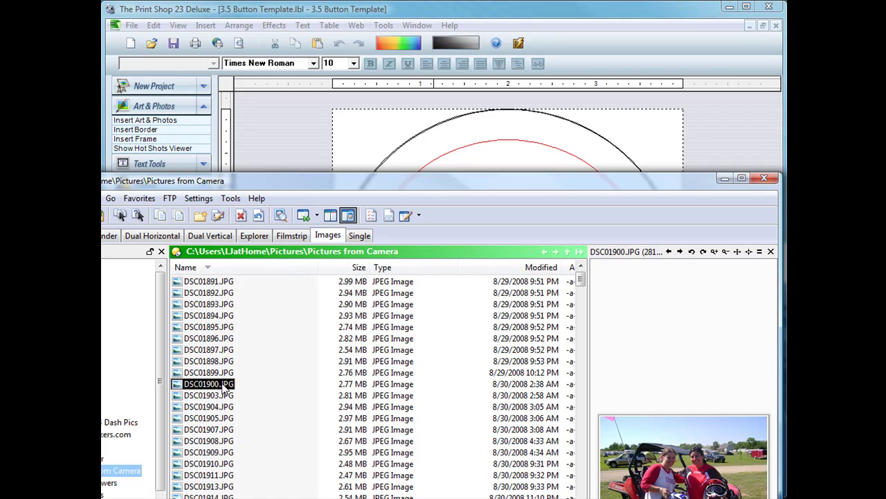
mouse_move(223, 389)
- Place photo DSC01900.JPG on the button and enlarge it to cover the button face
drag(515, 136, 514, 136)
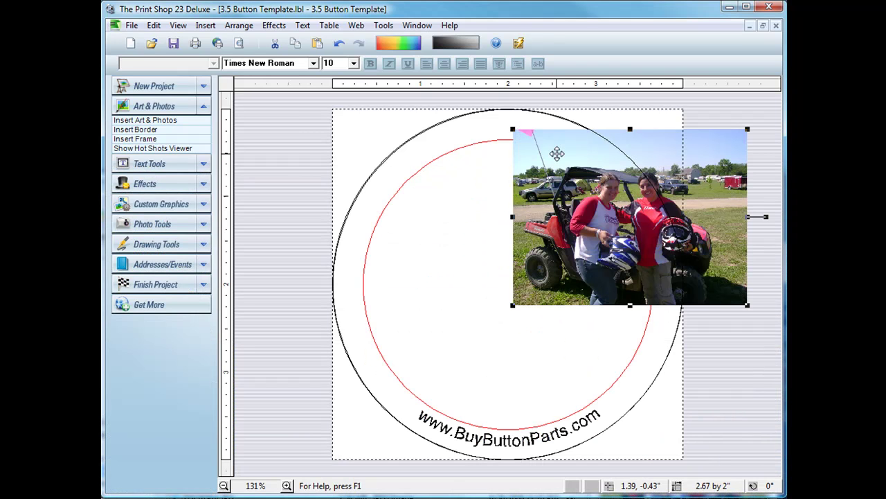
drag(634, 235, 416, 215)
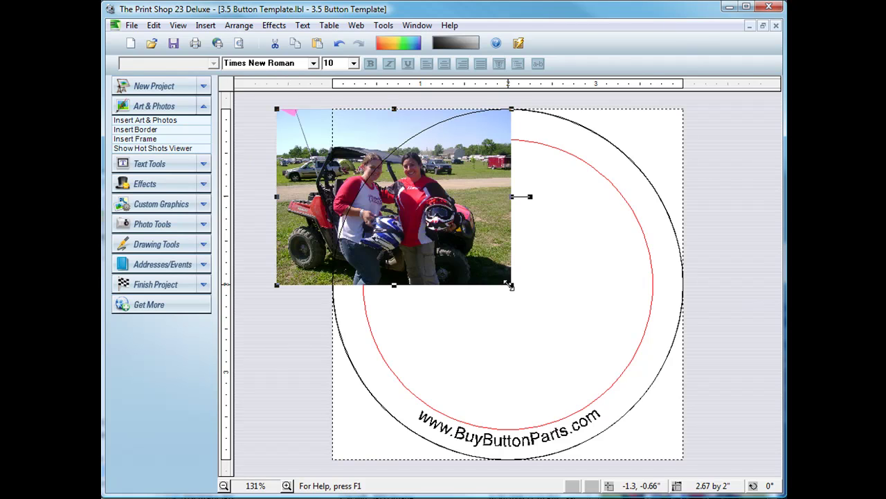
drag(511, 285, 649, 465)
drag(579, 295, 569, 297)
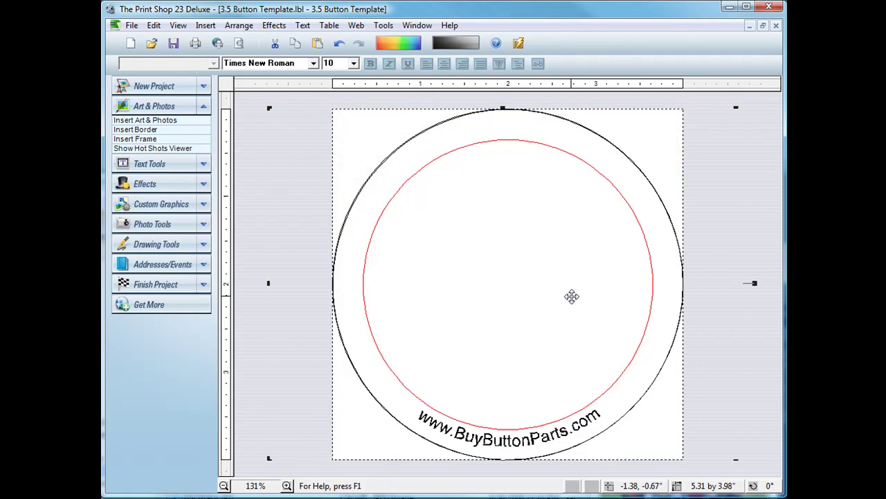
- Centre the photo on the page
right_click(527, 261)
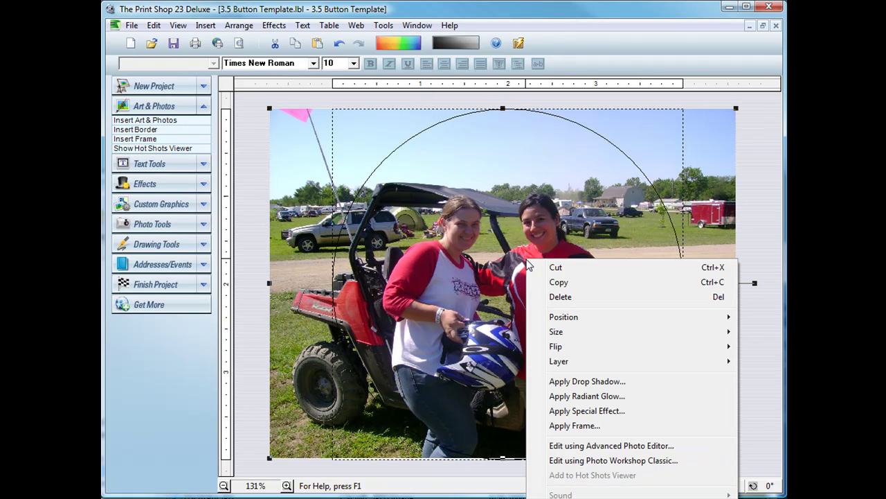
mouse_move(572, 324)
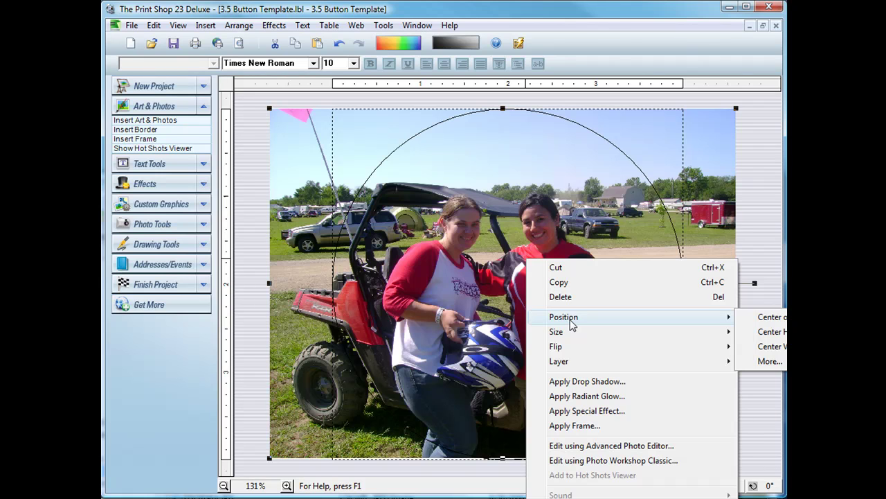
right_click(352, 246)
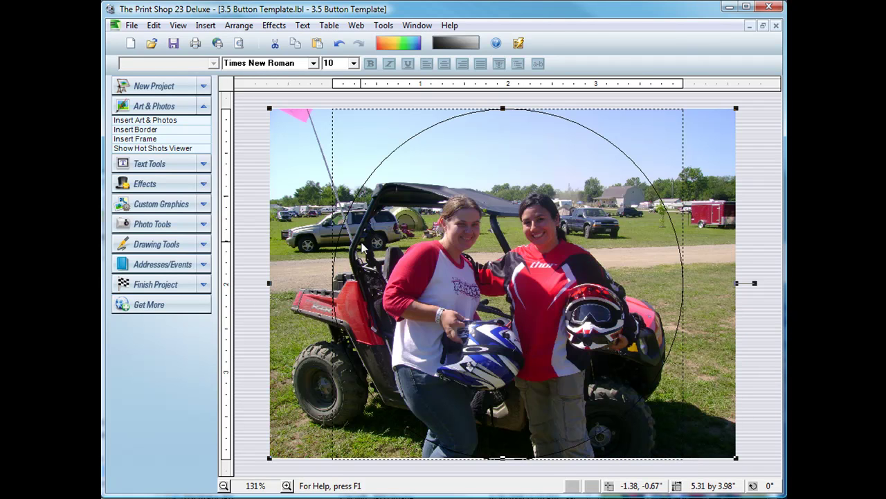
right_click(361, 242)
mouse_move(403, 305)
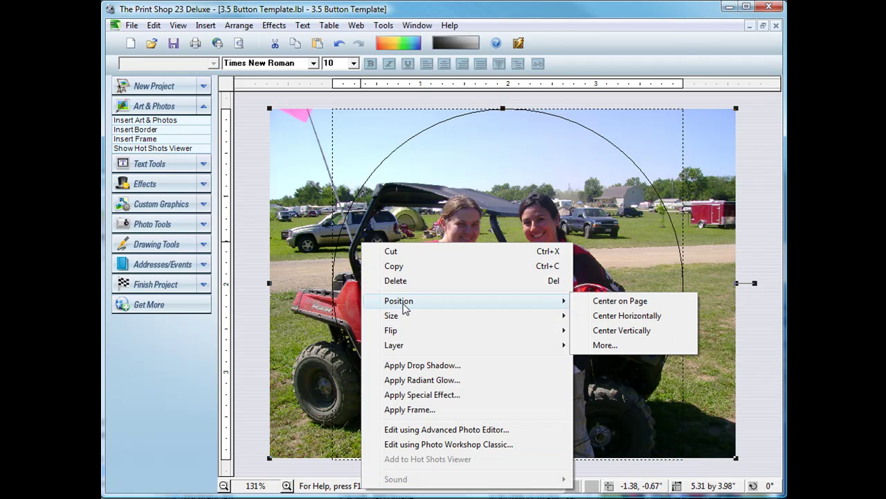
click(604, 302)
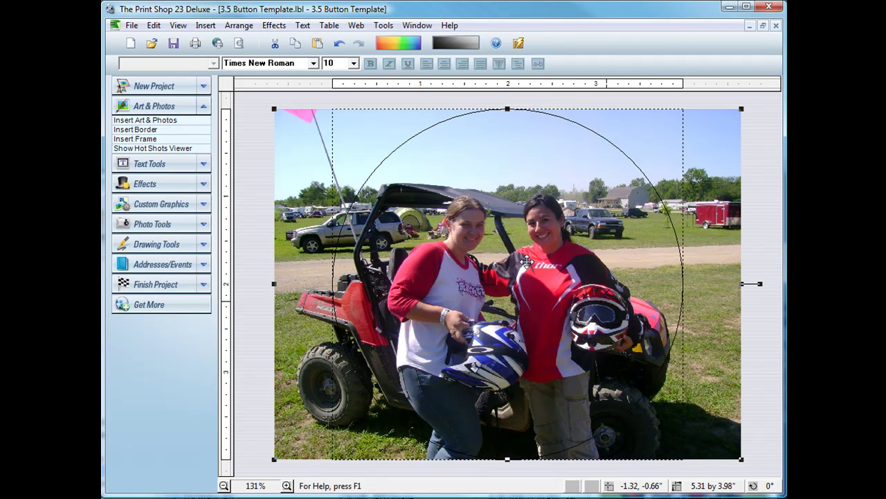
- Send the photo to the back, behind the template circles and curved text
right_click(525, 262)
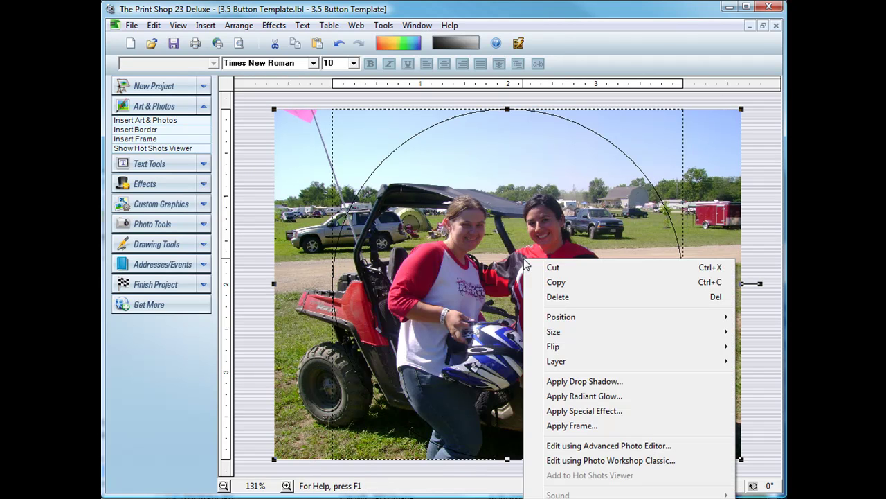
right_click(358, 243)
right_click(359, 244)
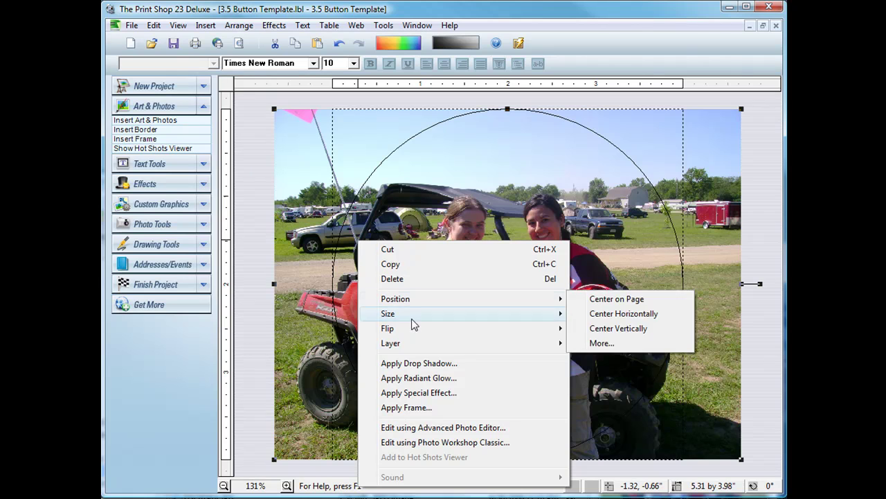
mouse_move(462, 344)
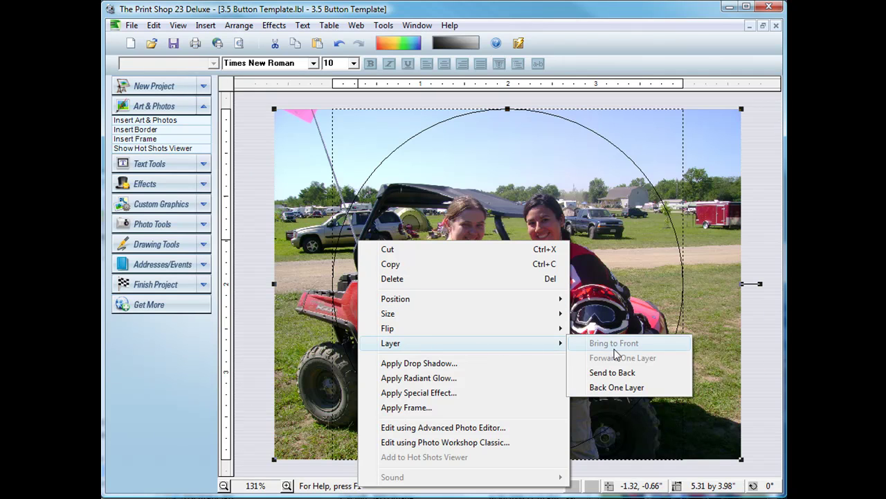
click(627, 374)
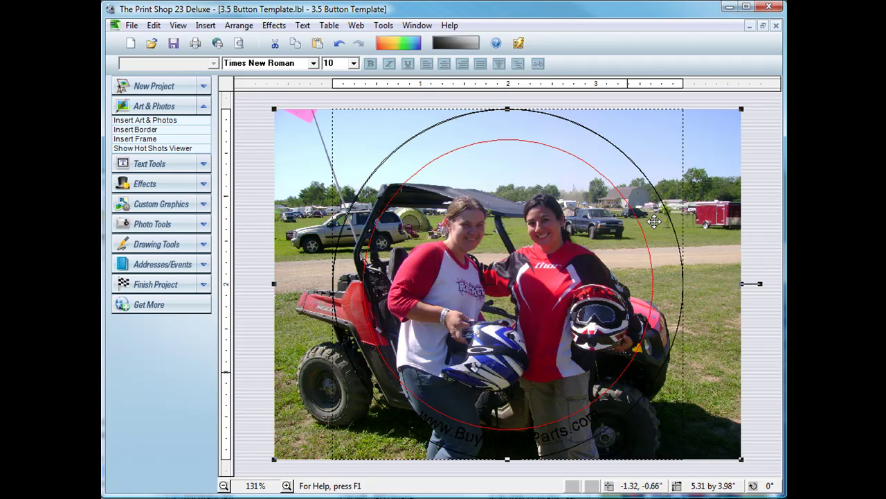
right_click(311, 144)
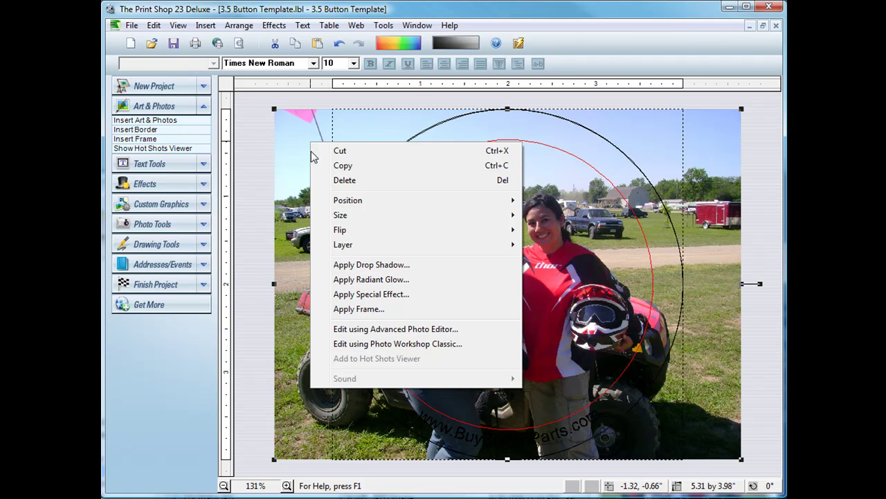
- Crop the photo to a circle in Photo Workshop Classic, making it 3.98 by 3.98
click(377, 344)
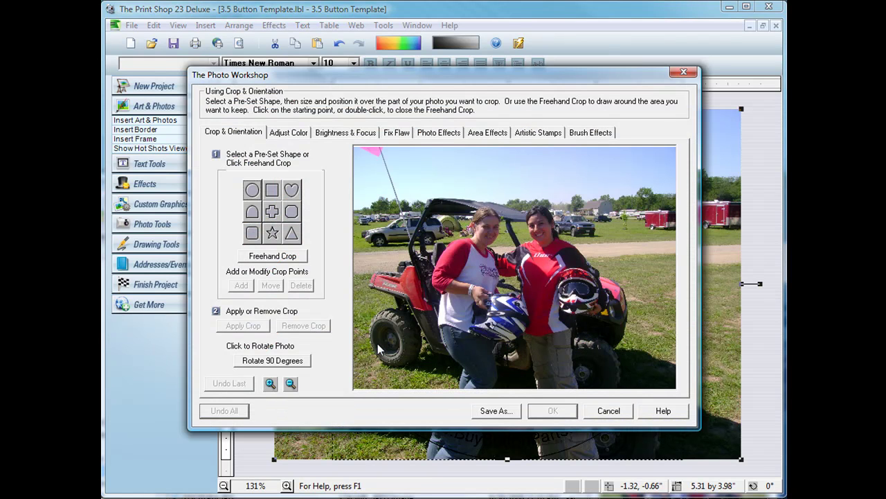
click(252, 192)
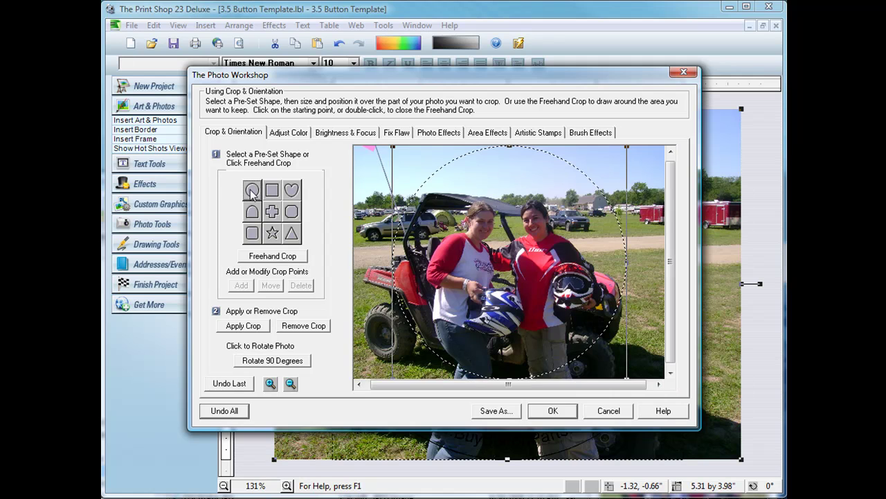
drag(670, 182, 670, 177)
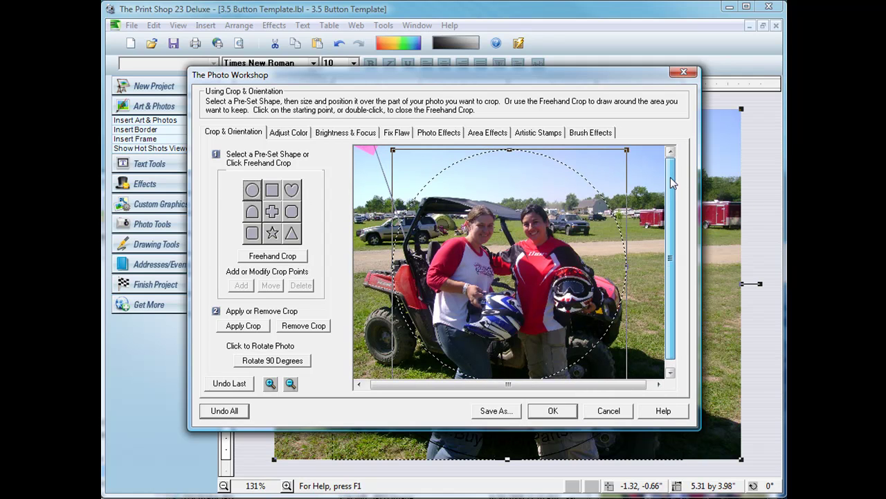
click(392, 147)
drag(391, 146, 388, 144)
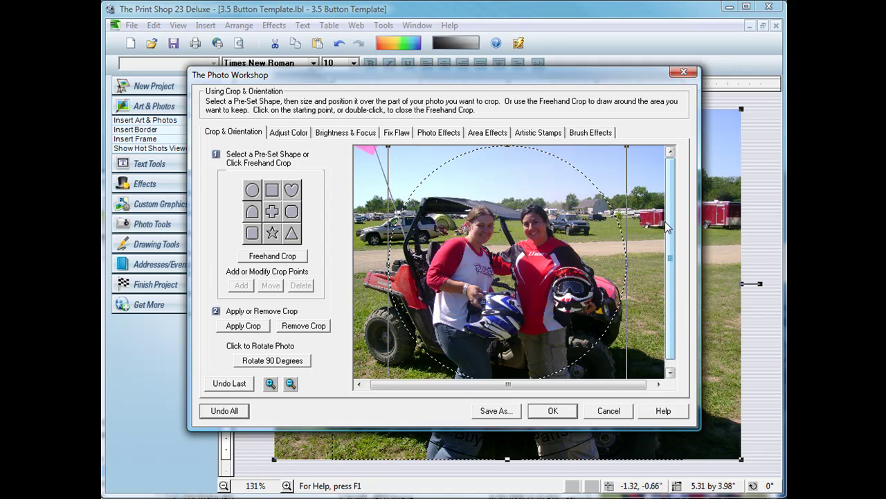
scroll(669, 228, down, 1)
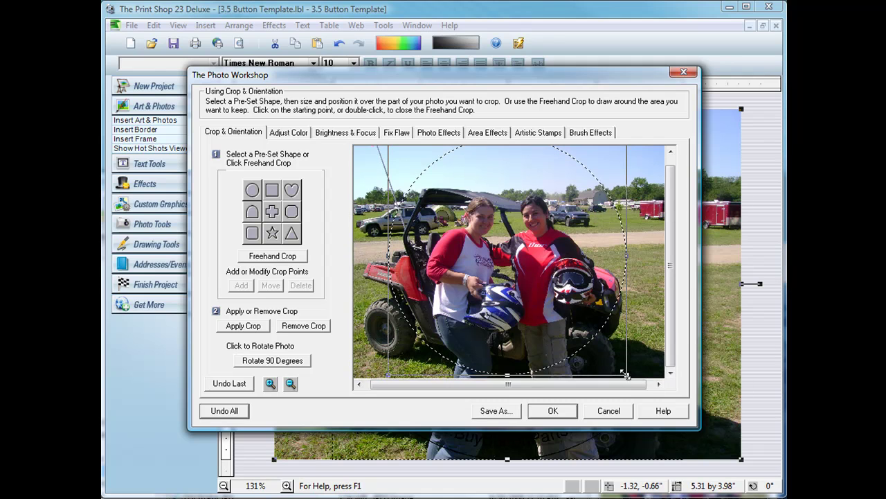
drag(627, 378, 629, 381)
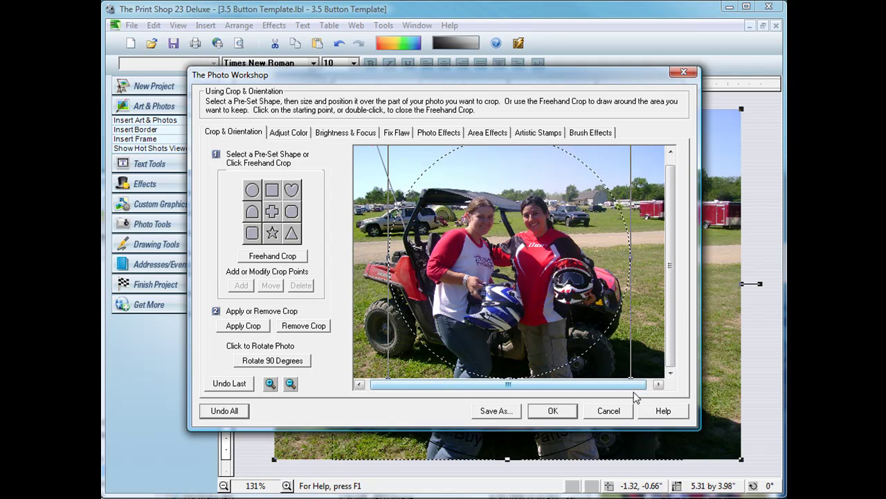
click(244, 326)
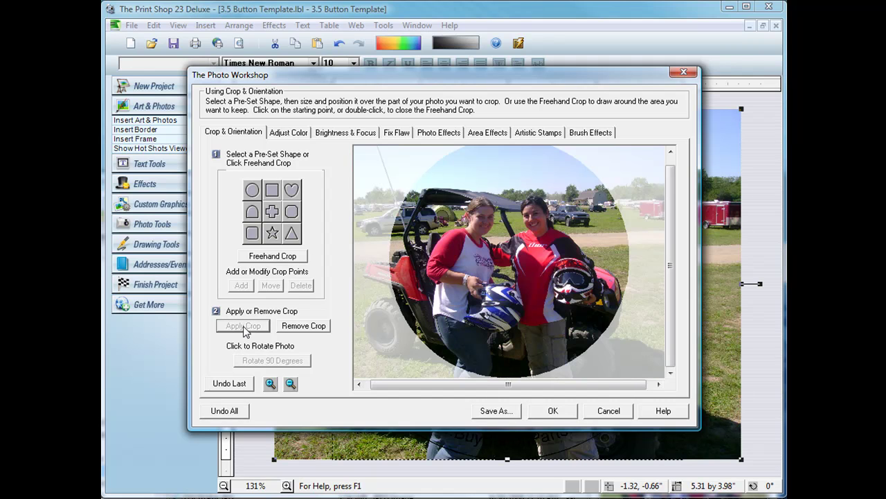
click(553, 412)
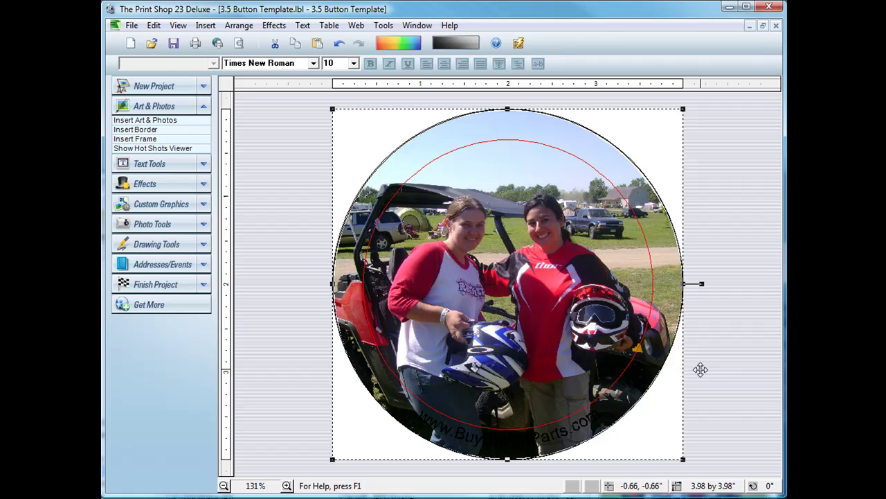
click(702, 371)
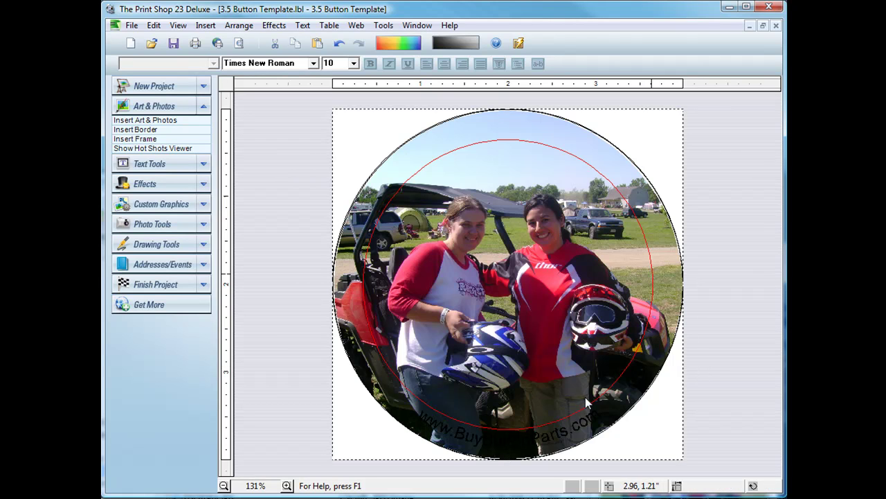
click(577, 421)
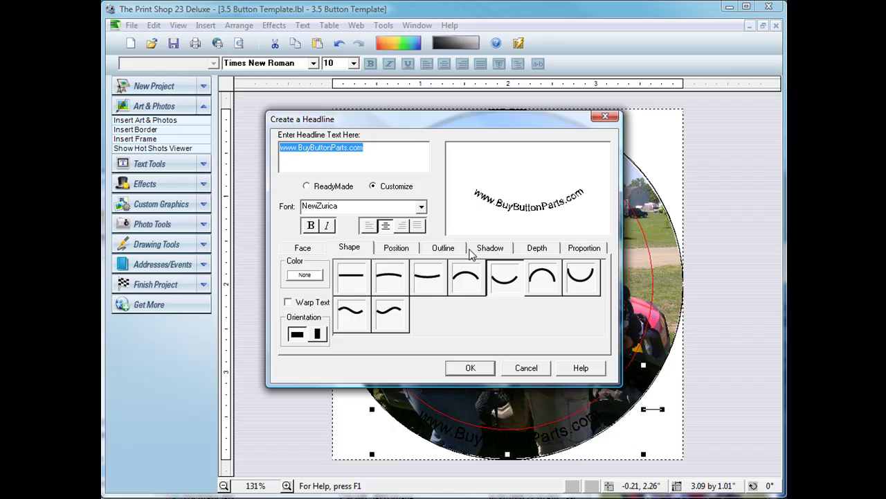
click(298, 253)
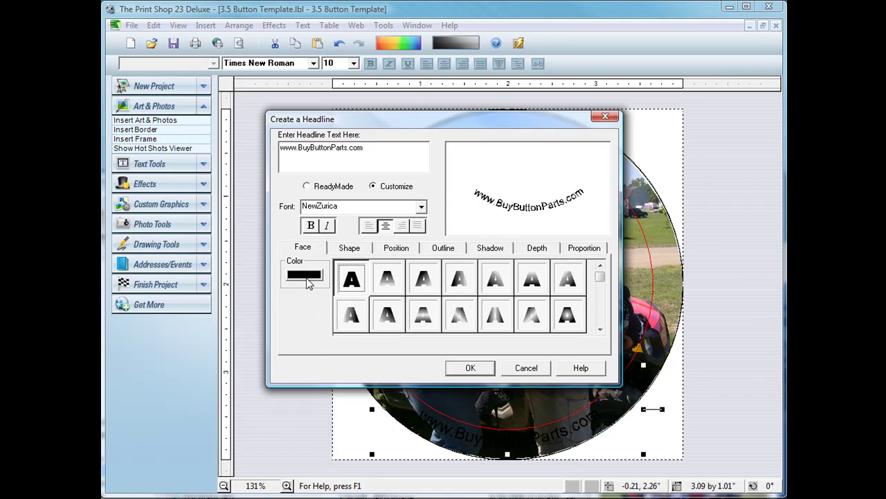
click(305, 276)
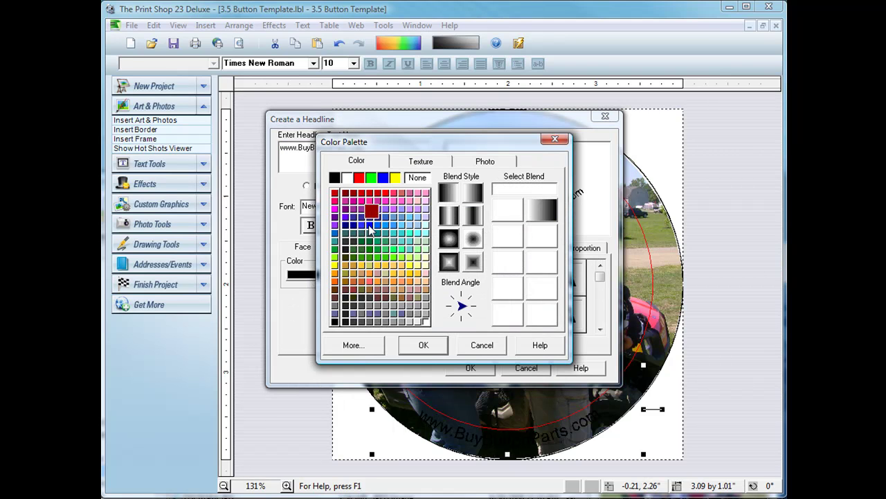
click(425, 321)
click(423, 345)
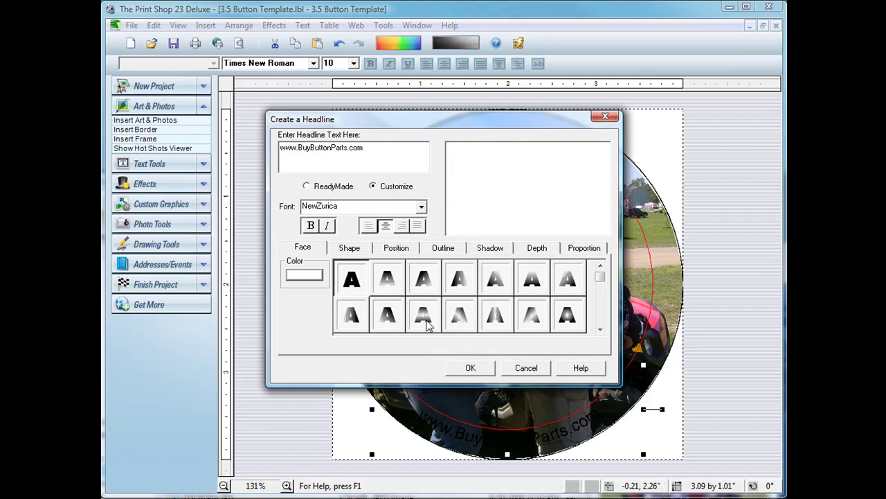
click(447, 248)
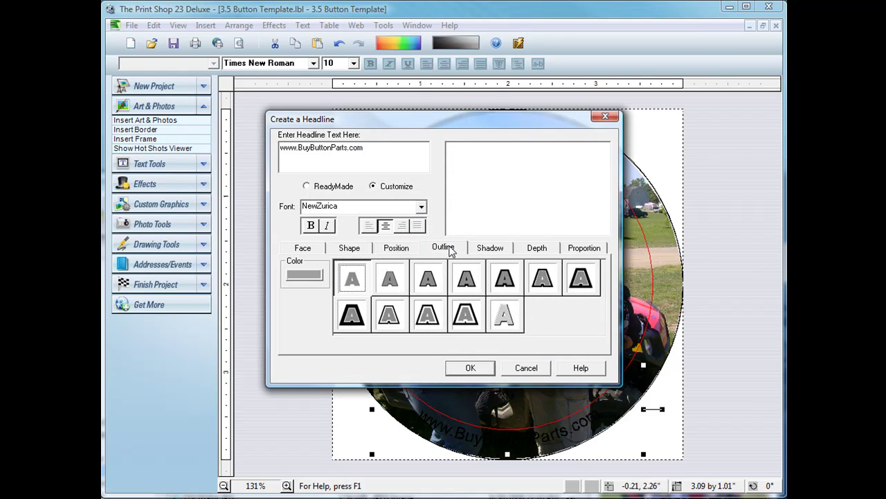
click(543, 279)
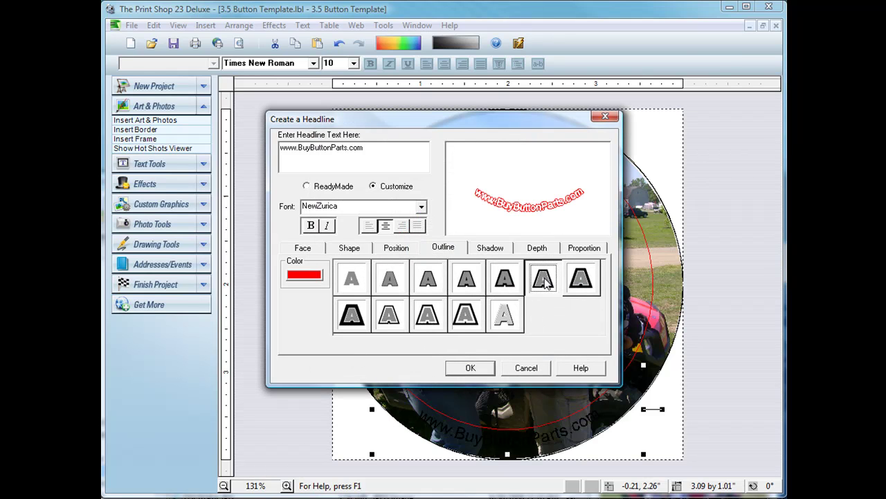
click(304, 275)
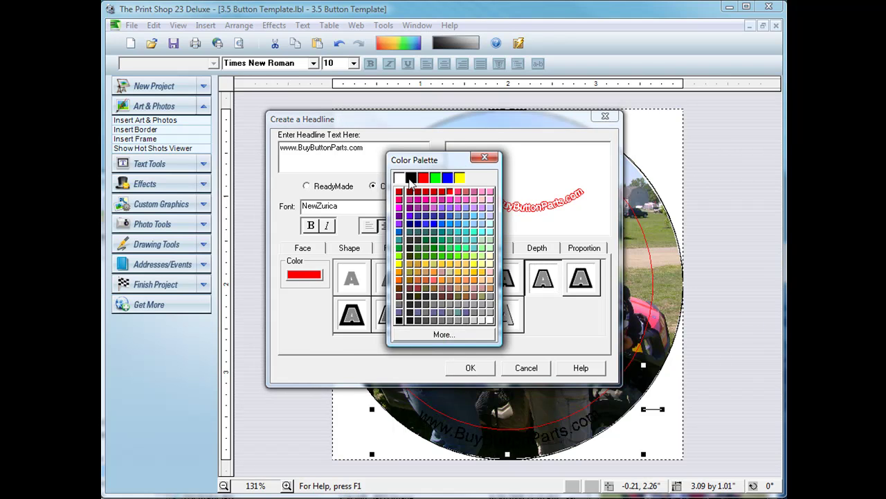
click(410, 179)
click(468, 368)
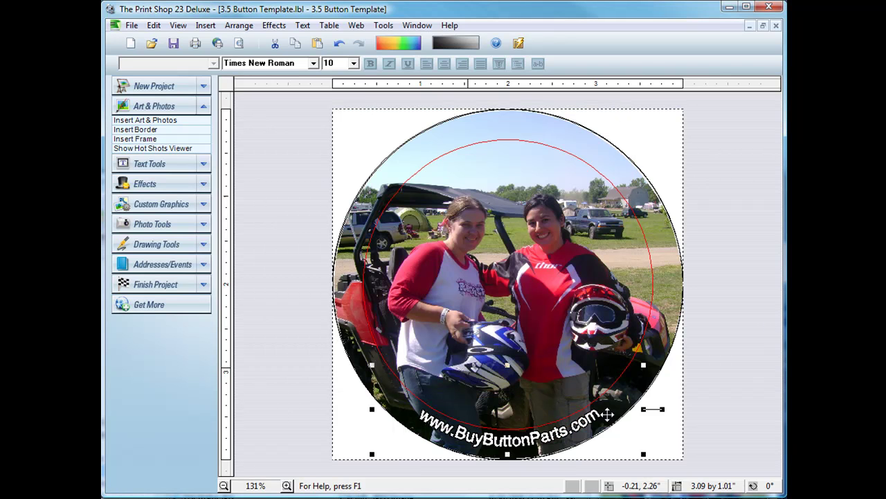
click(748, 277)
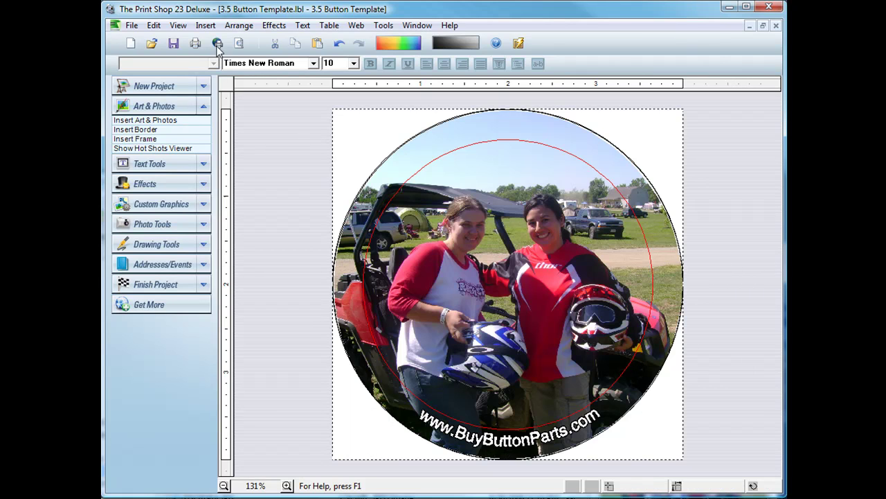
- Insert a new headline reading 'BadLands 2009'
click(145, 164)
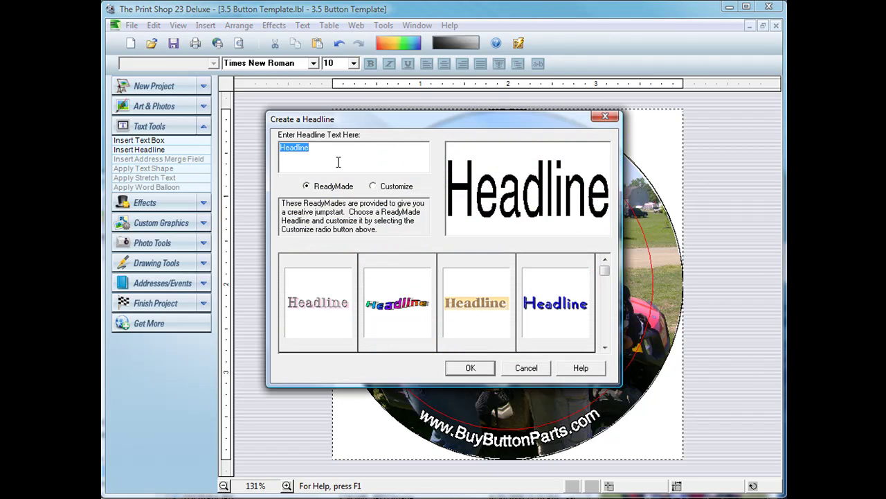
text(BadLands)
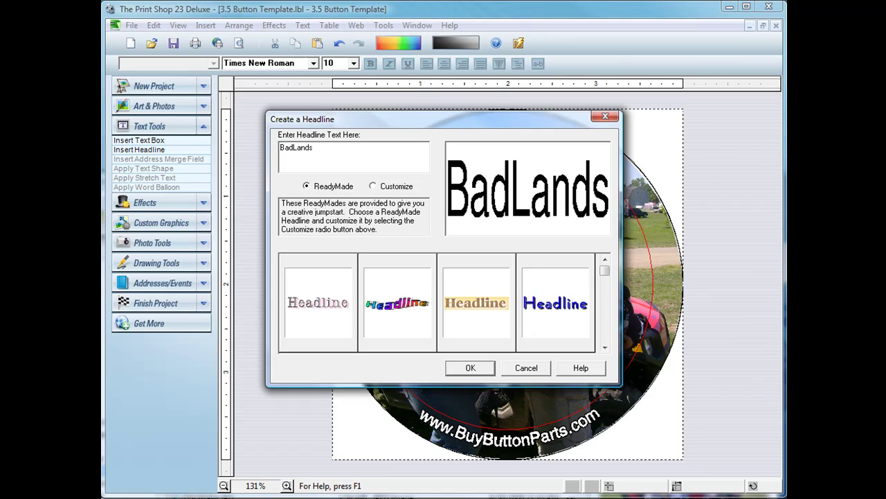
text(2009)
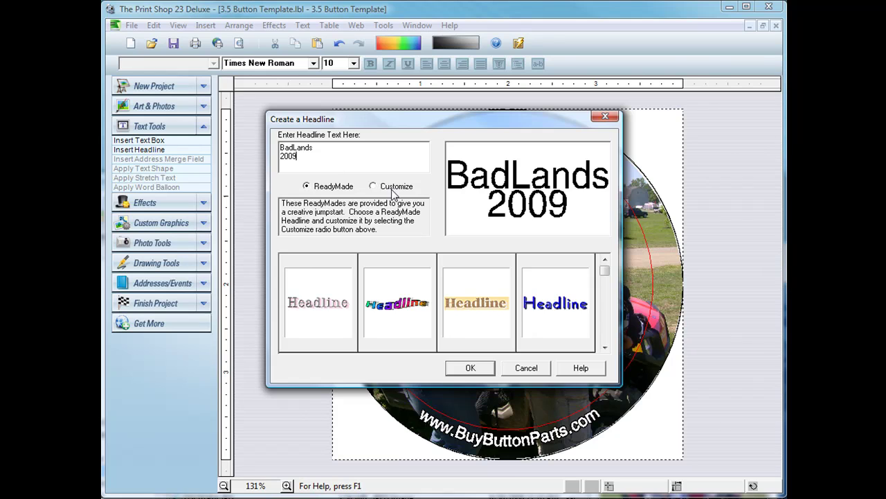
- Give the BadLands 2009 headline a red outline and the Nyala font
click(374, 187)
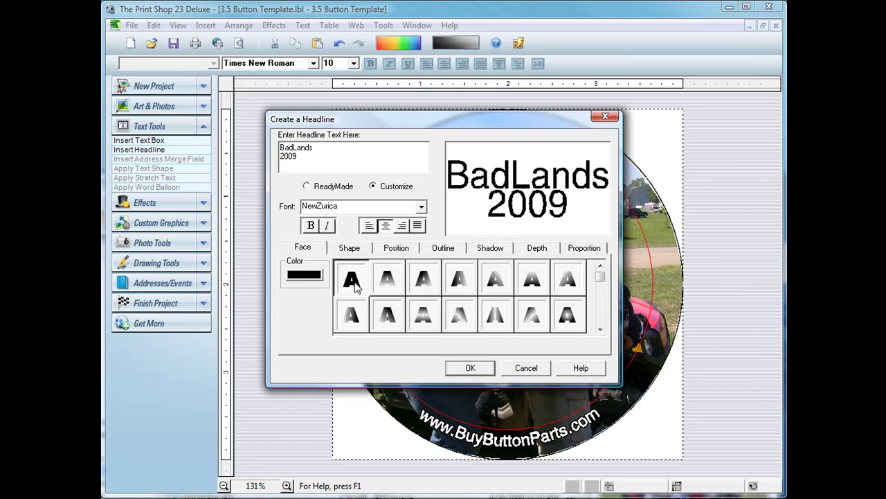
click(442, 248)
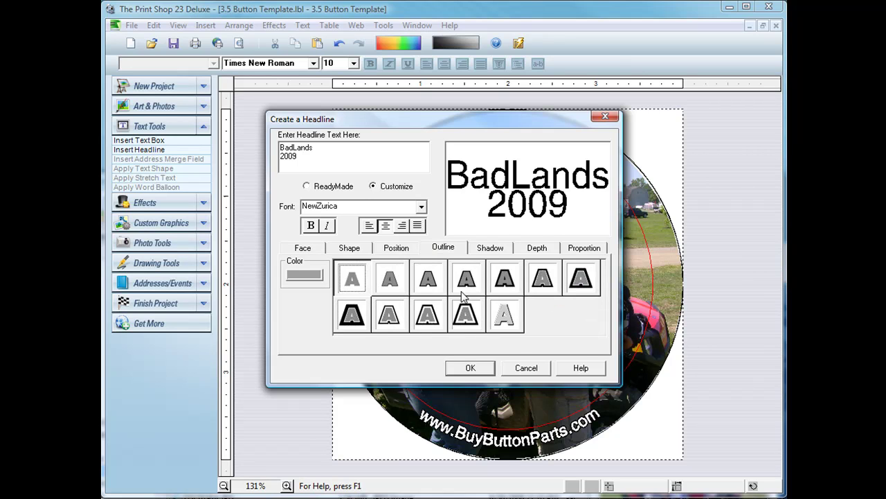
click(467, 315)
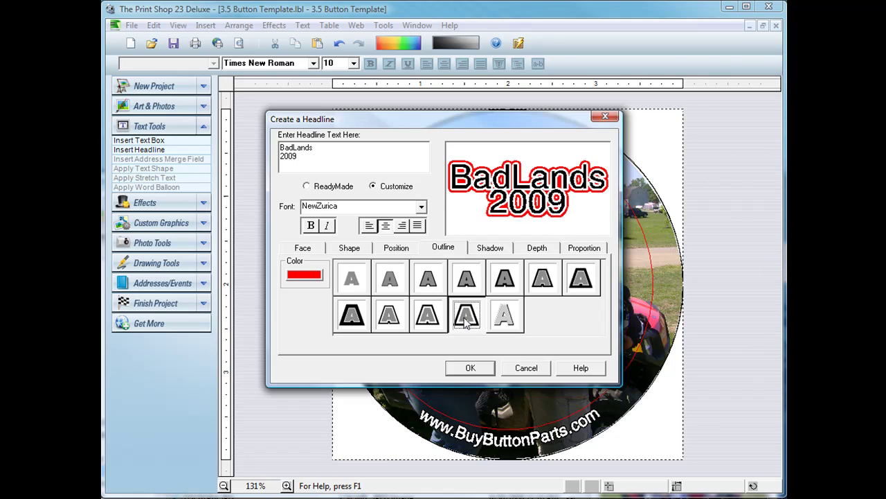
click(422, 207)
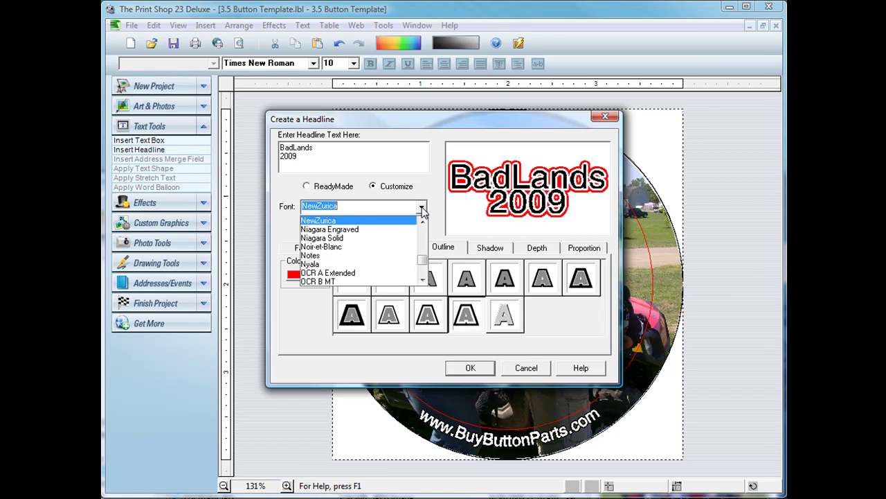
click(400, 255)
key(Down)
key(Down)
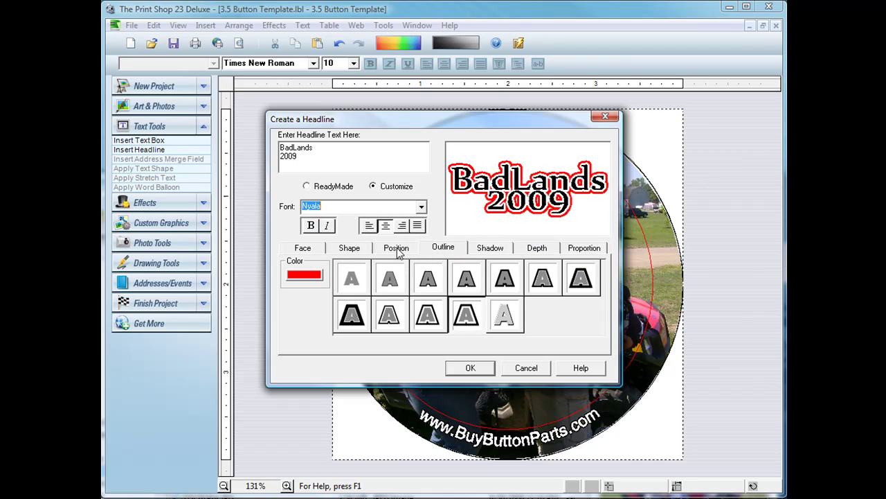
key(Up)
- Place the BadLands 2009 headline, enlarge it and move it just above the curved web address
click(471, 368)
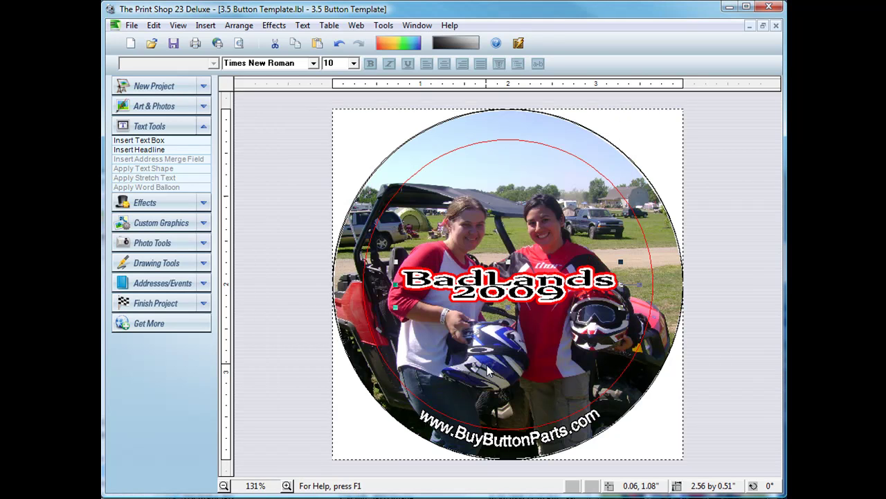
drag(510, 284, 498, 316)
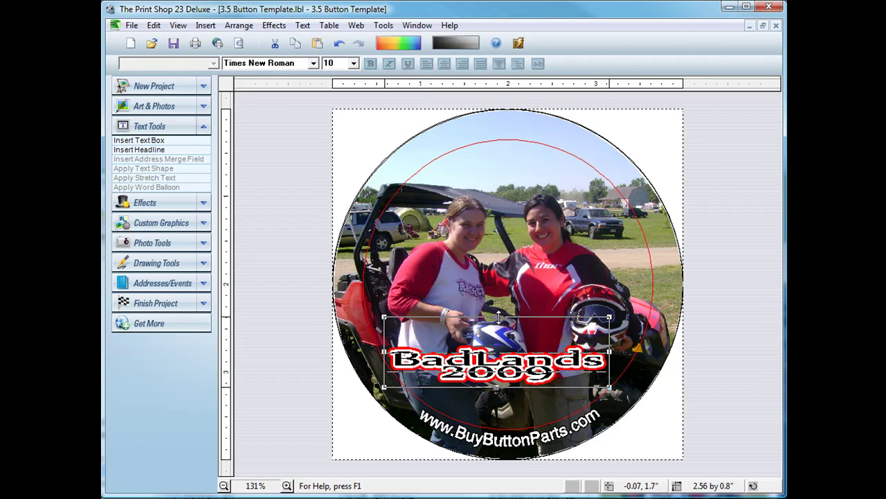
drag(499, 353, 507, 375)
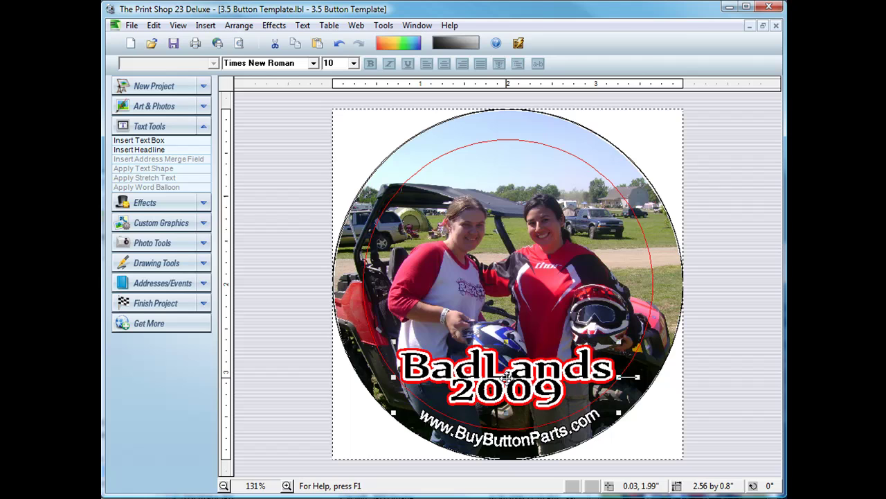
drag(508, 375, 508, 379)
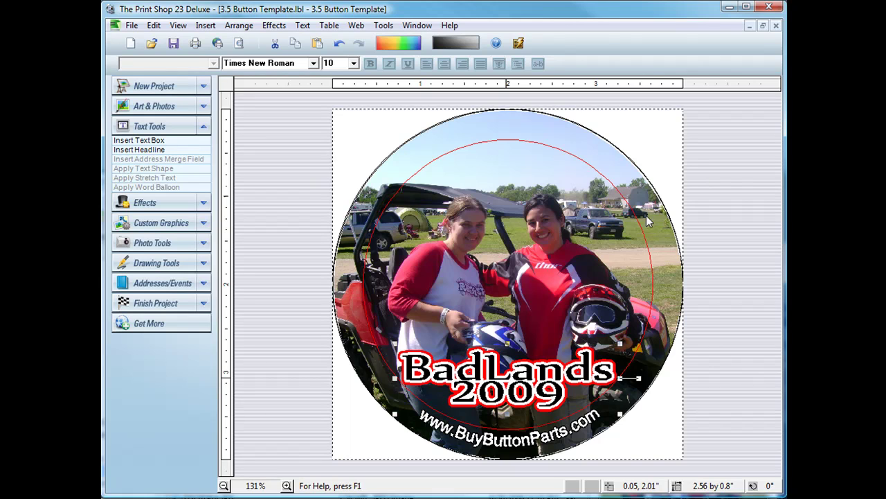
click(722, 210)
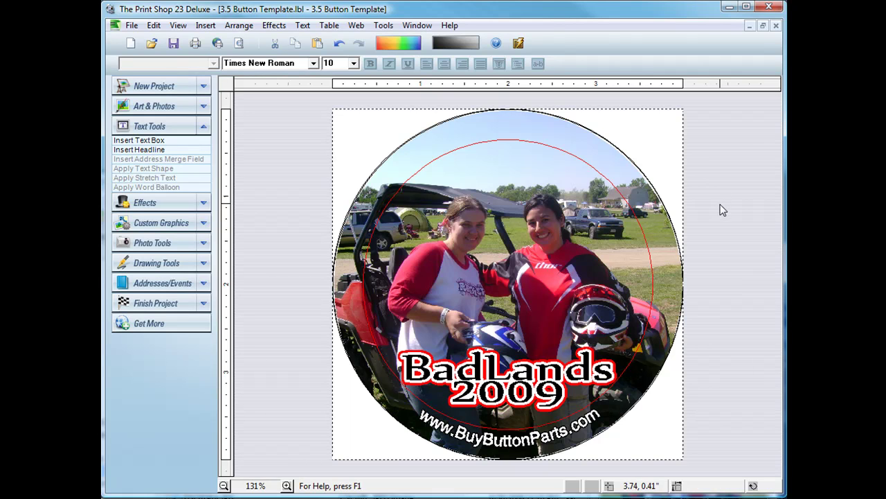
- Send the thin red guide circle to the back so it is hidden behind the photo
right_click(638, 222)
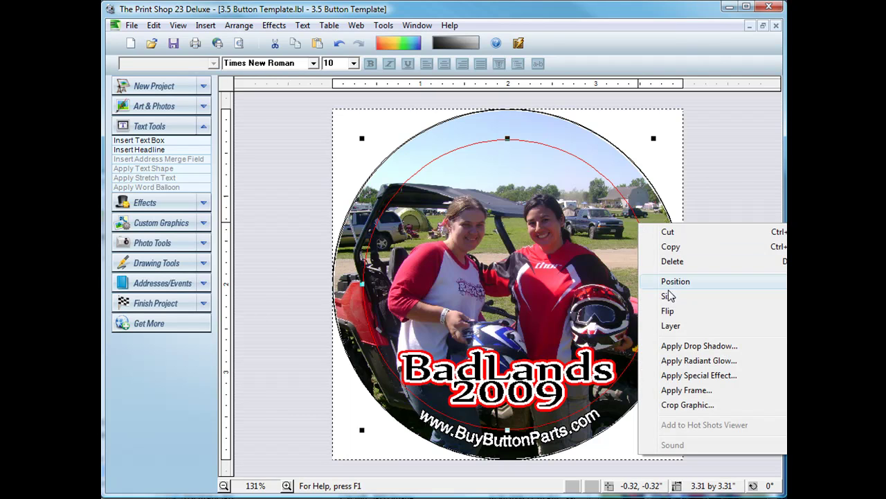
click(409, 233)
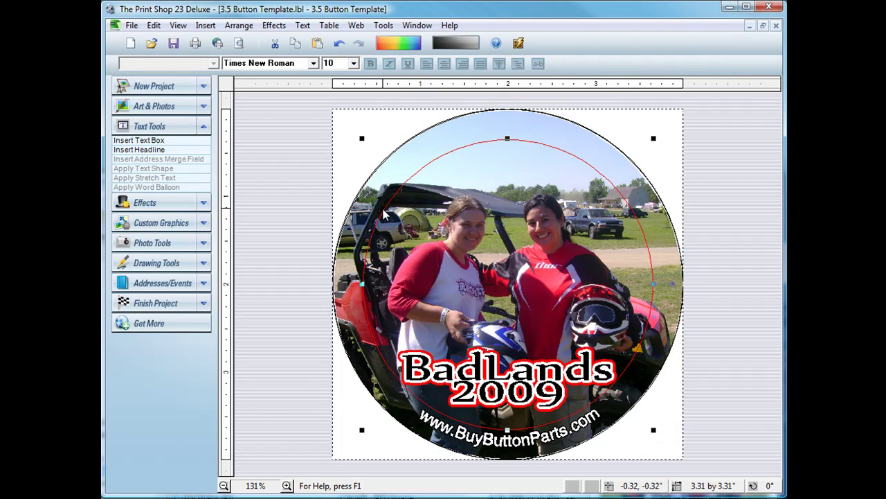
right_click(385, 216)
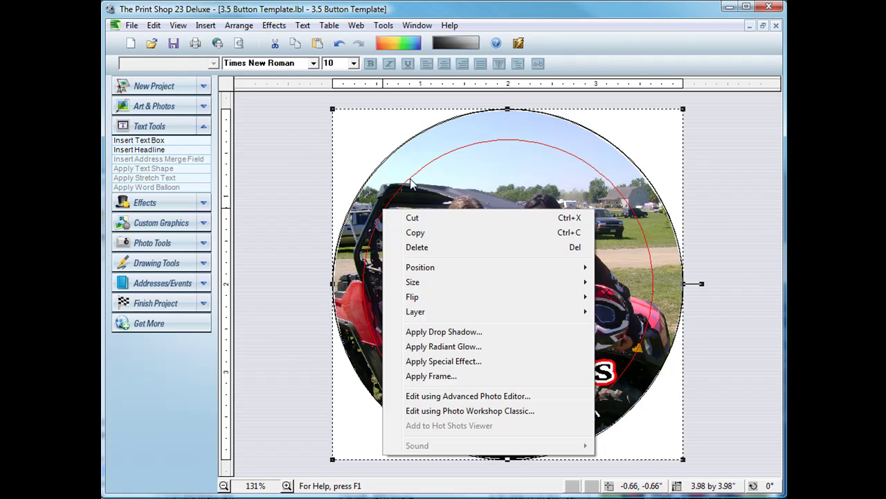
click(410, 178)
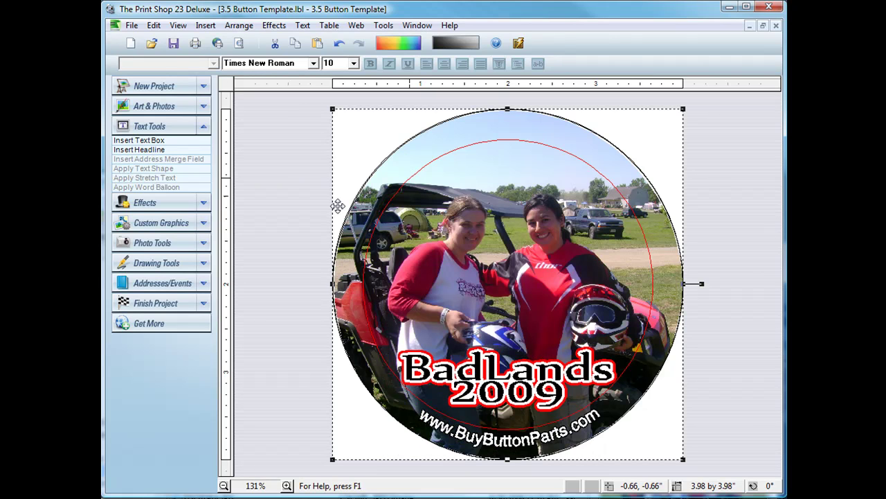
click(306, 222)
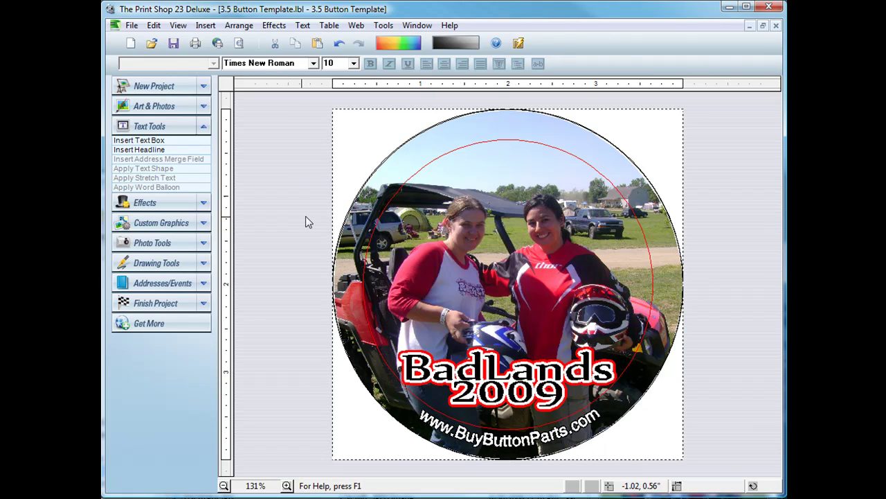
right_click(414, 181)
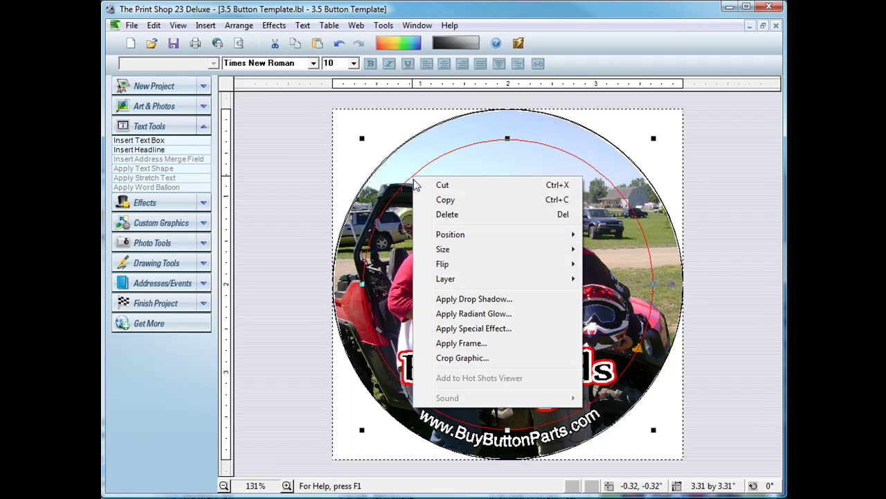
mouse_move(483, 284)
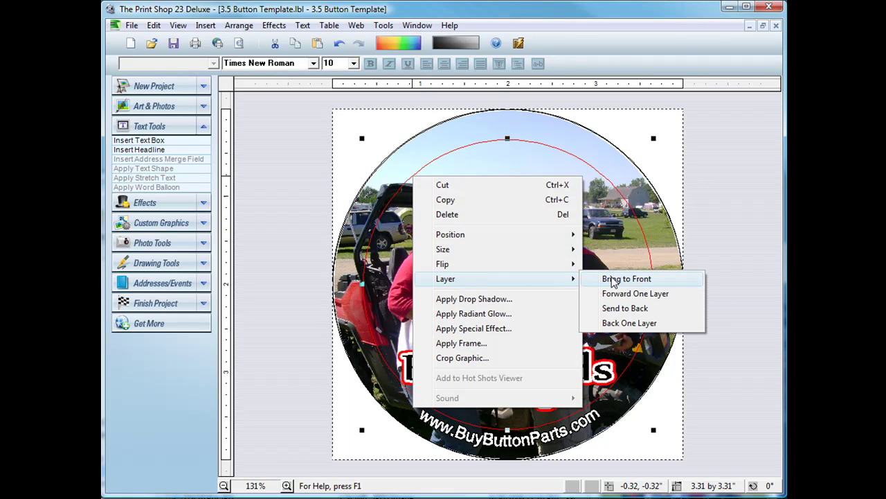
click(628, 308)
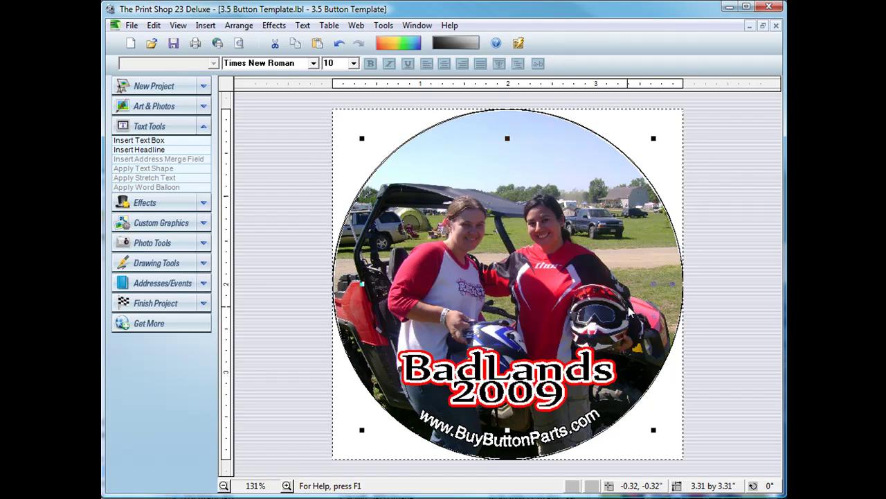
click(734, 210)
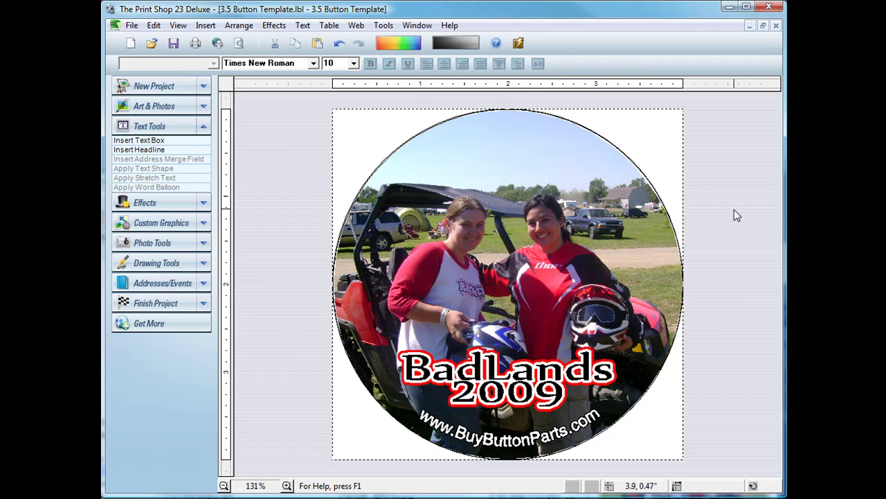
- Print the sheet of four buttons at 600 dpi from Print Preview
click(240, 46)
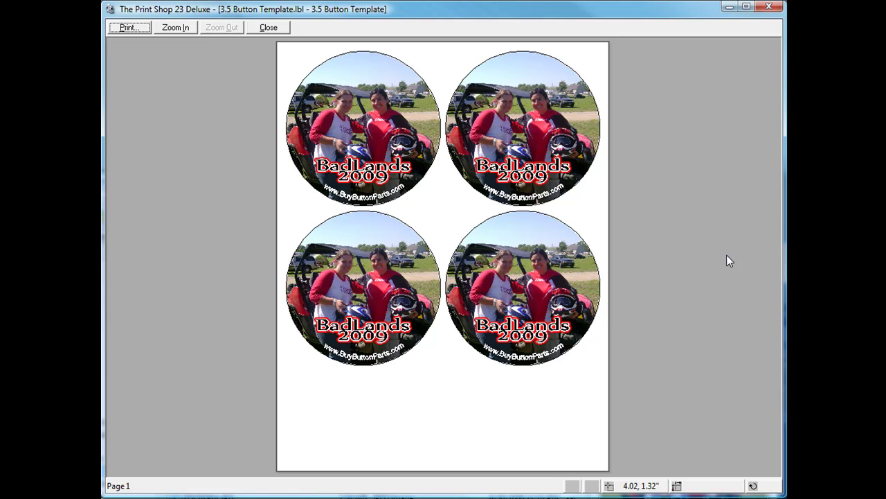
click(142, 31)
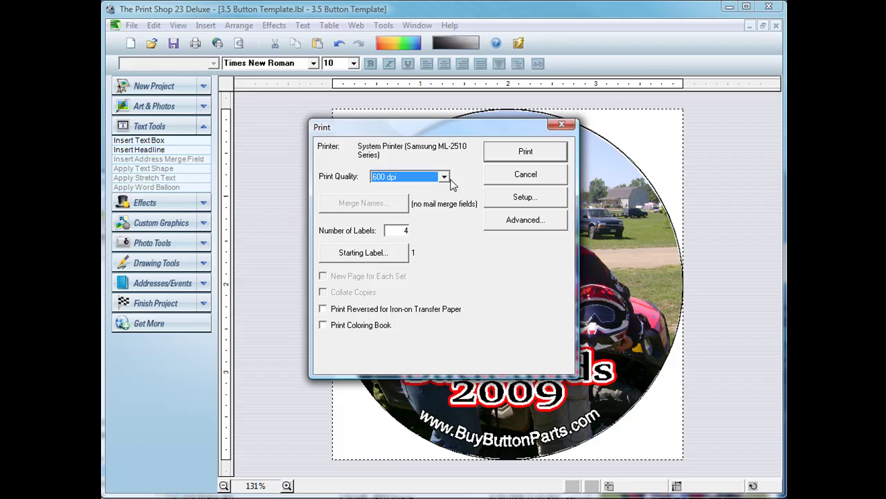
click(445, 179)
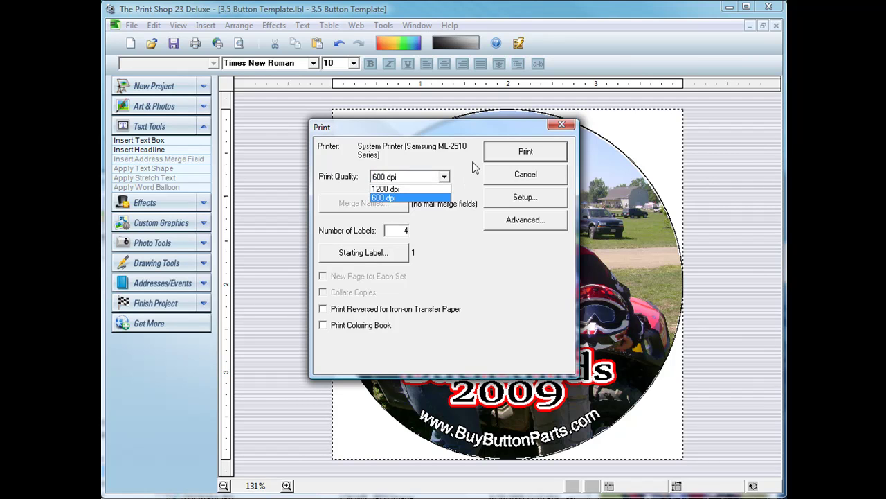
click(475, 168)
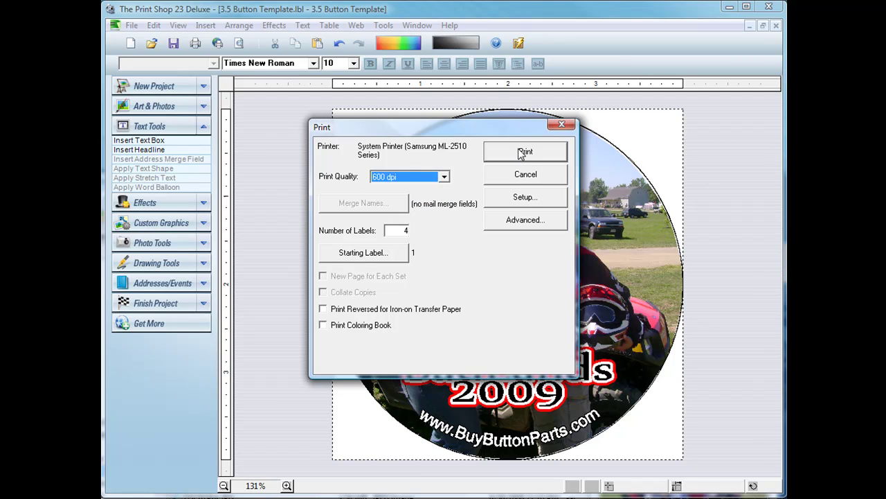
click(406, 231)
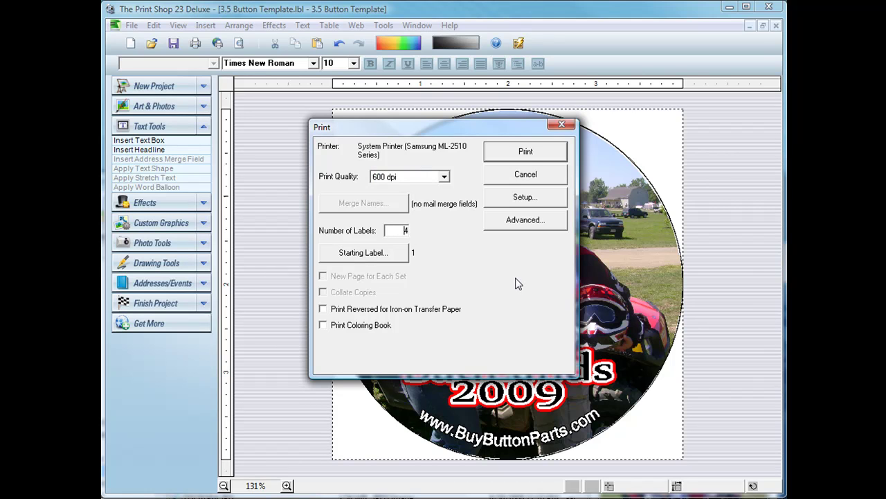
click(526, 153)
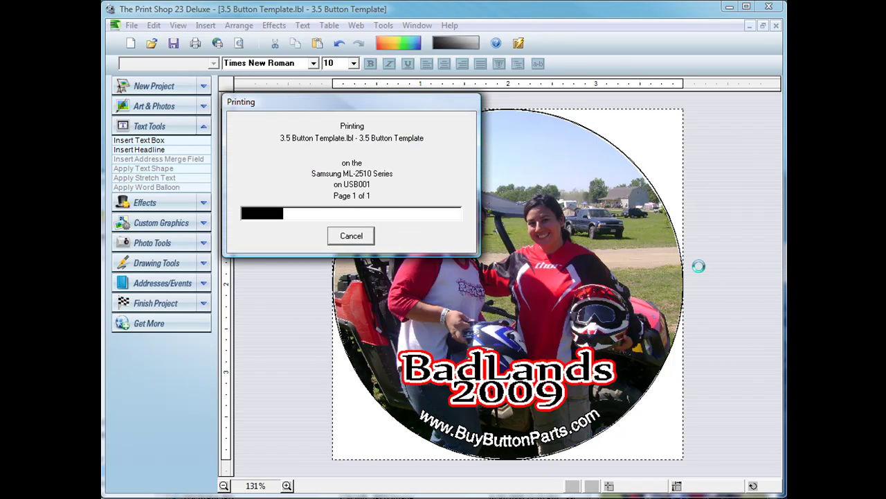